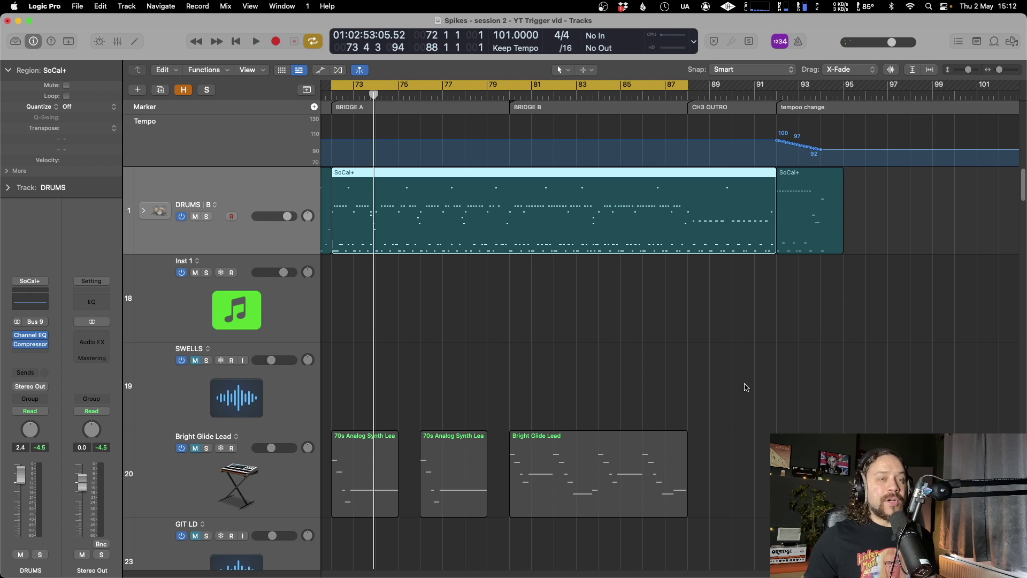
Play the drum region from its start to audition it, then stop playback
{"action": "scroll", "coordinate": [612, 287], "scroll_direction": "left", "scroll_amount": 2}
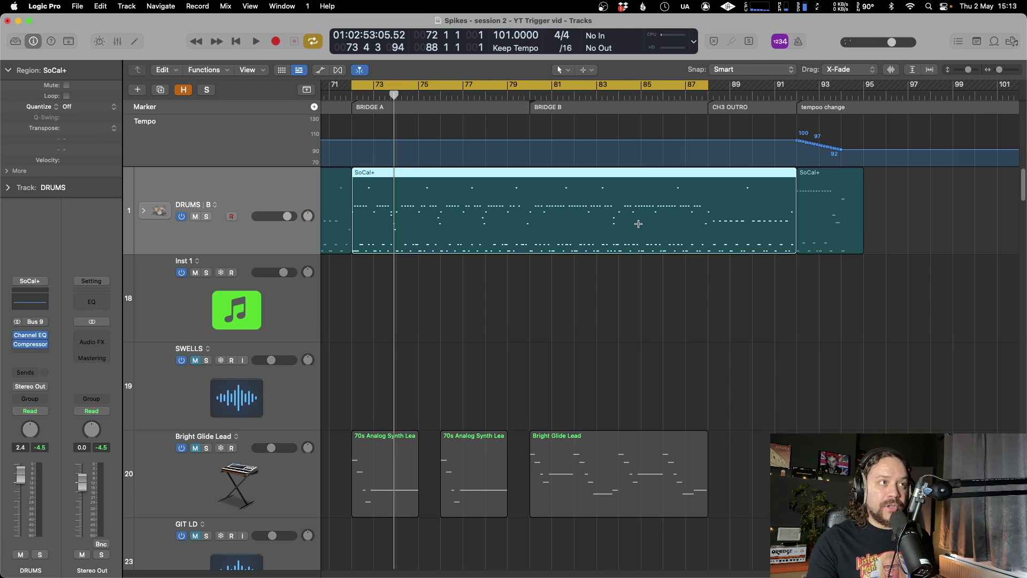
{"action": "key", "text": "shift+space"}
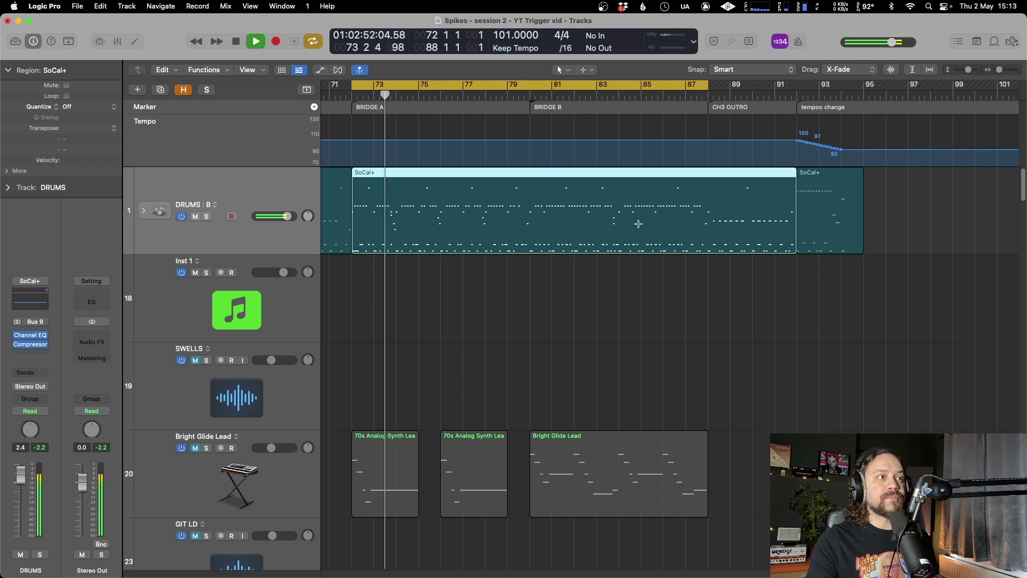
{"action": "key", "text": "space"}
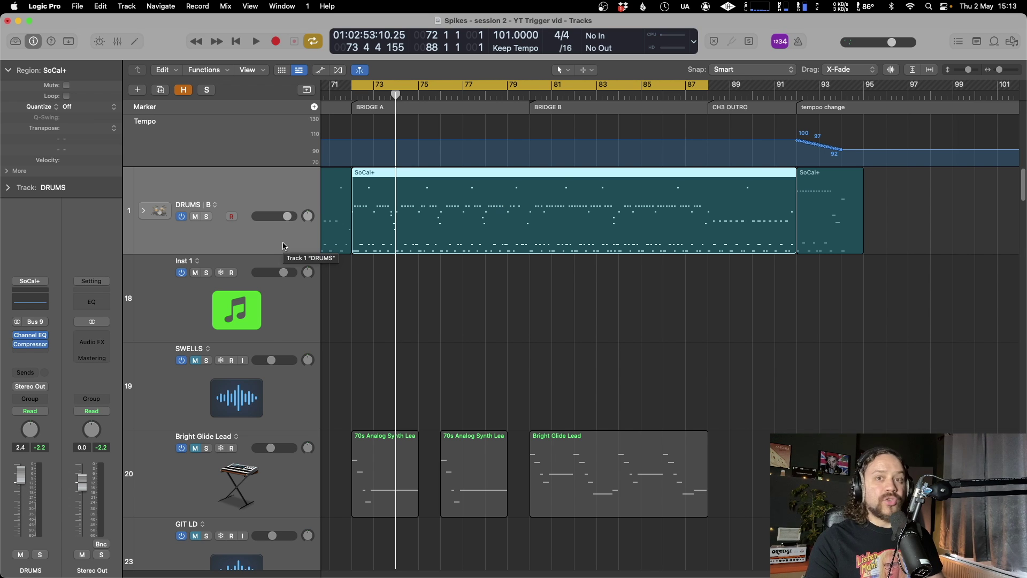
Create a new software instrument track and browse its Instrument slot to Steven Slate Trigger 2
{"action": "key", "text": "alt+super+n"}
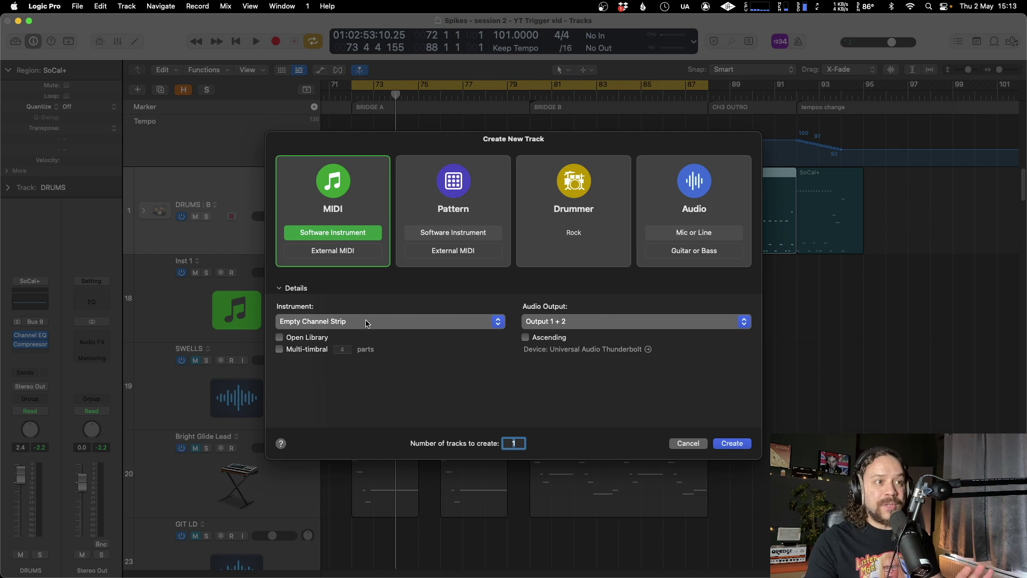
{"action": "left_click", "coordinate": [736, 446]}
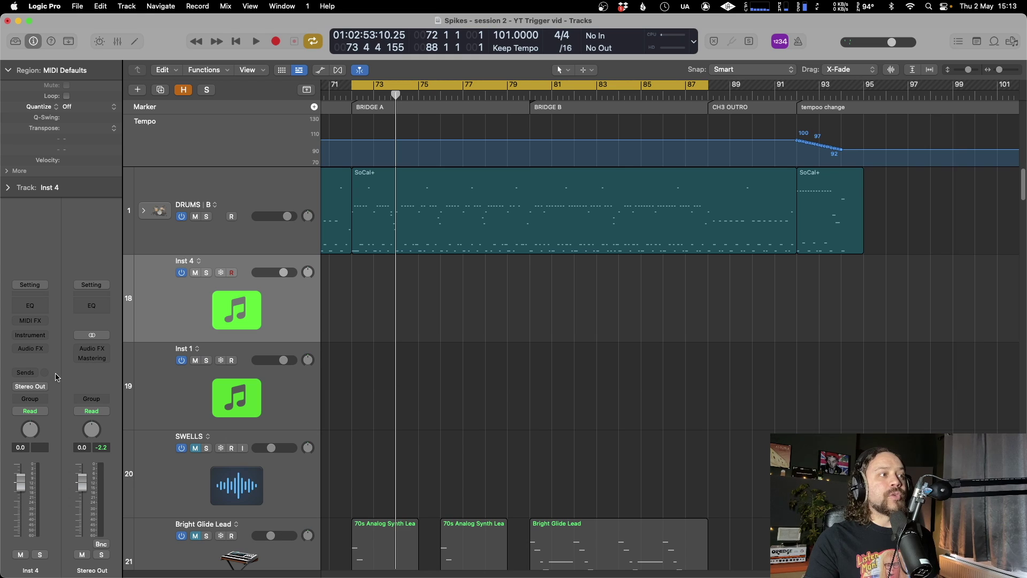
{"action": "left_click", "coordinate": [41, 336]}
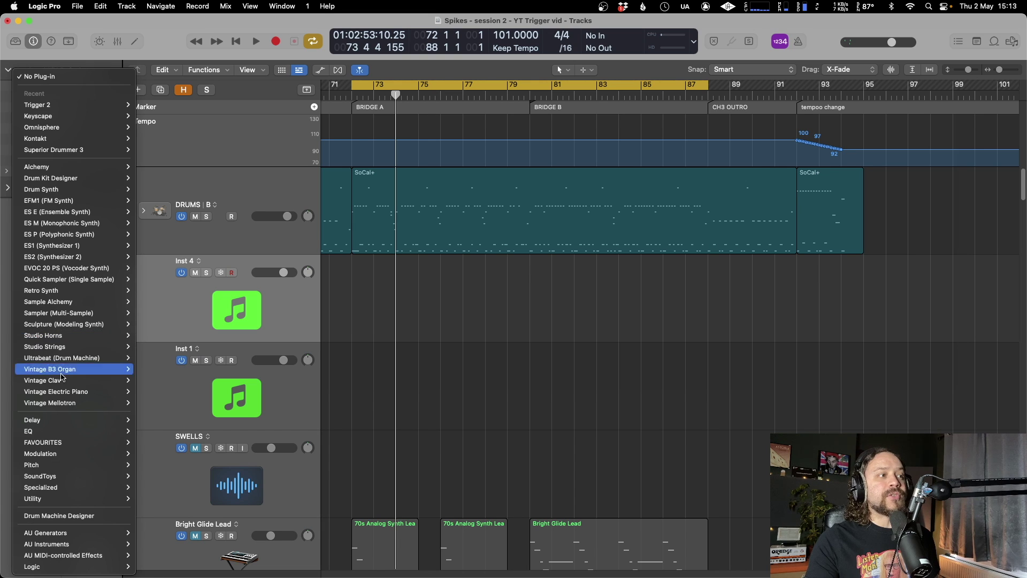
{"action": "mouse_move", "coordinate": [84, 543]}
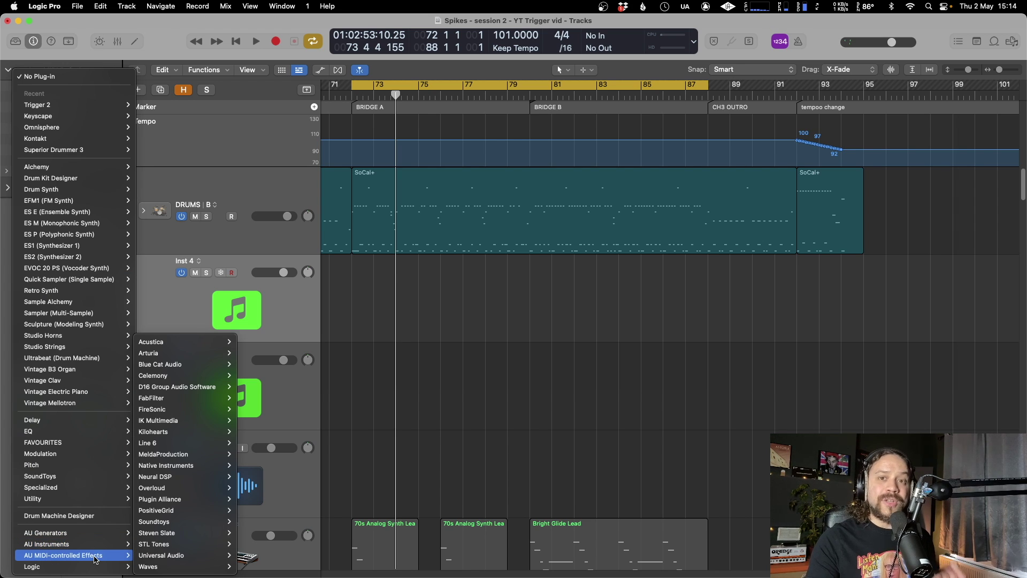
Insert stereo Trigger 2, preview the SNR Top1 snare sample twice, and close the plug-in window
{"action": "mouse_move", "coordinate": [195, 534]}
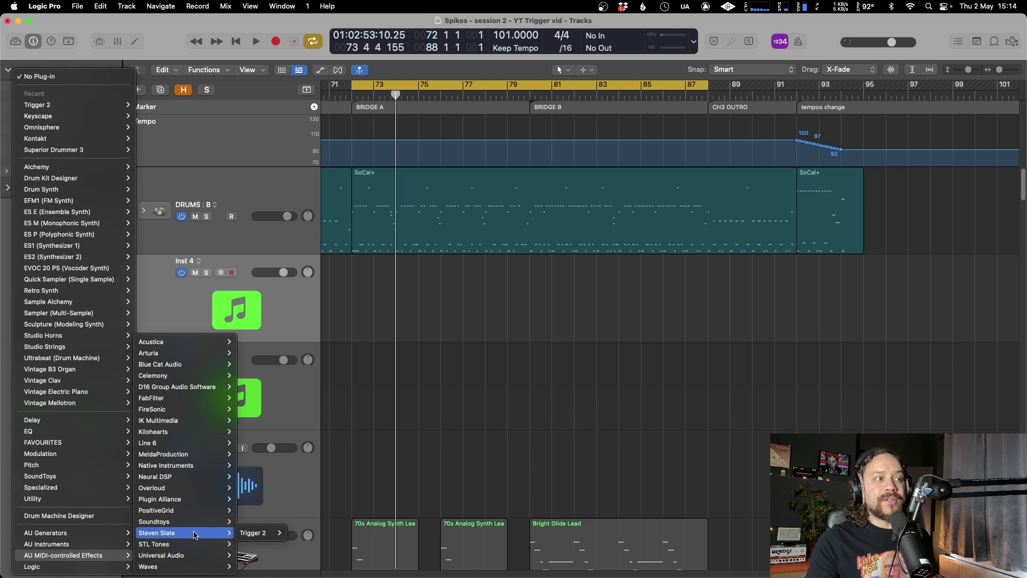
{"action": "mouse_move", "coordinate": [269, 537]}
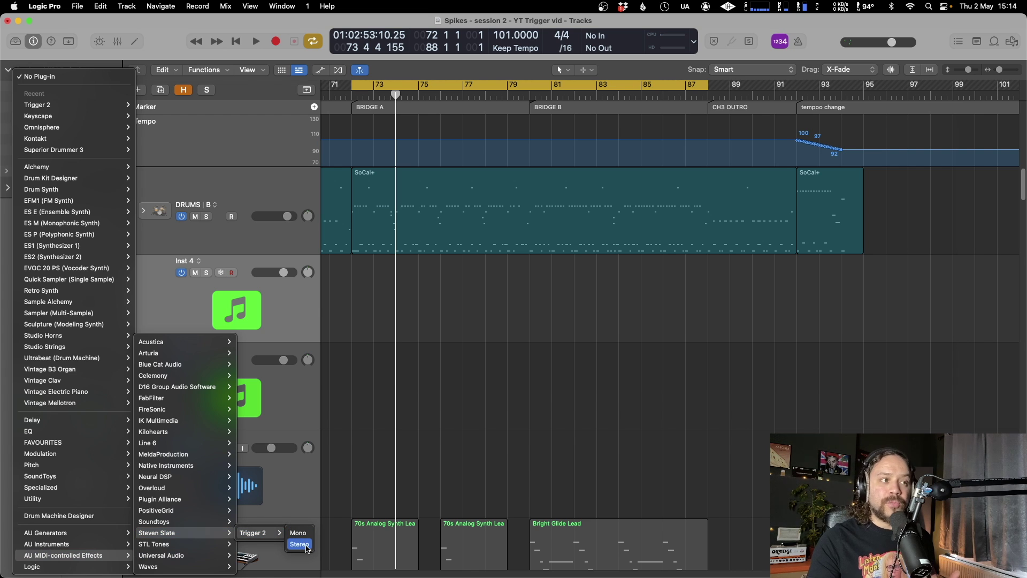
{"action": "left_click", "coordinate": [307, 546]}
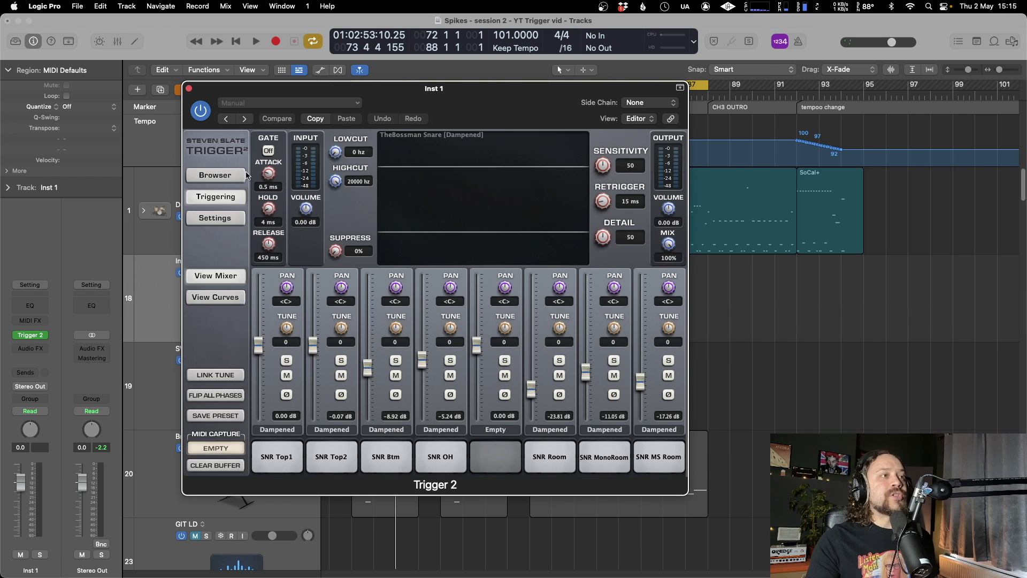
{"action": "left_click", "coordinate": [282, 464]}
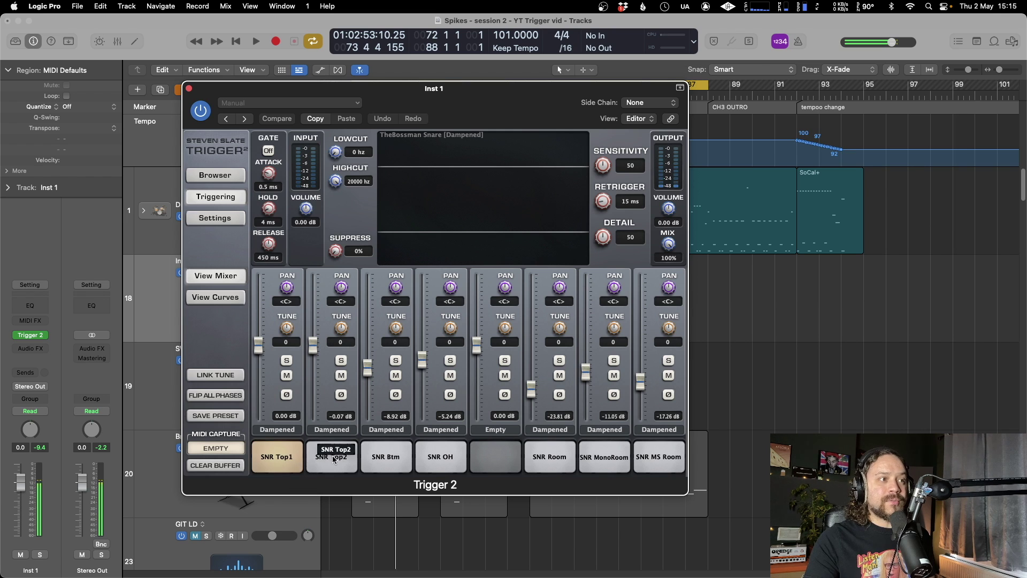
{"action": "left_click", "coordinate": [279, 458]}
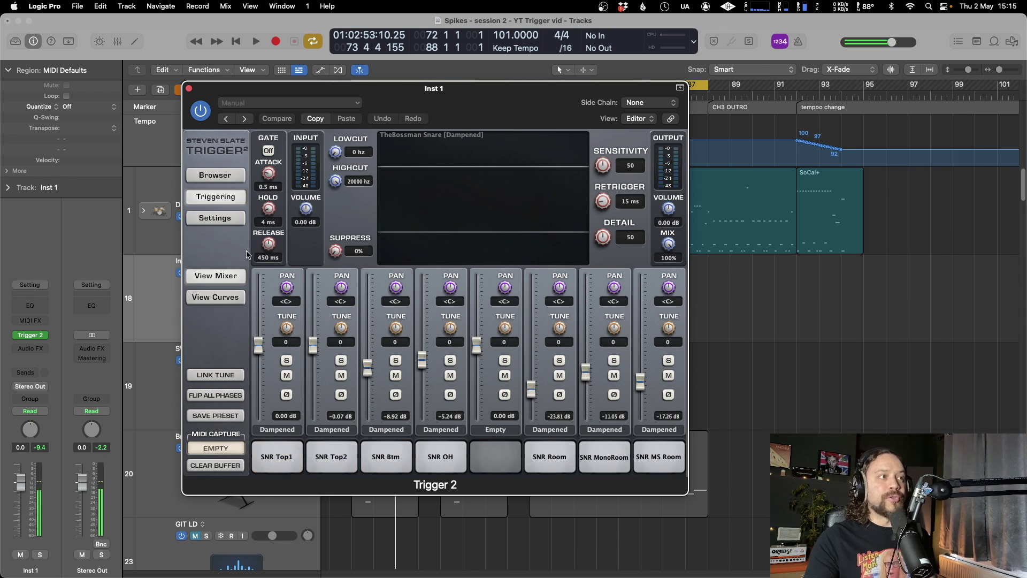
{"action": "key", "text": "super+w"}
Option-drag a copy of the SoCal+ region onto Inst 1 and reopen its Trigger 2 window
{"action": "left_click", "coordinate": [423, 191]}
{"action": "scroll", "coordinate": [423, 191], "scroll_direction": "right", "scroll_amount": 2}
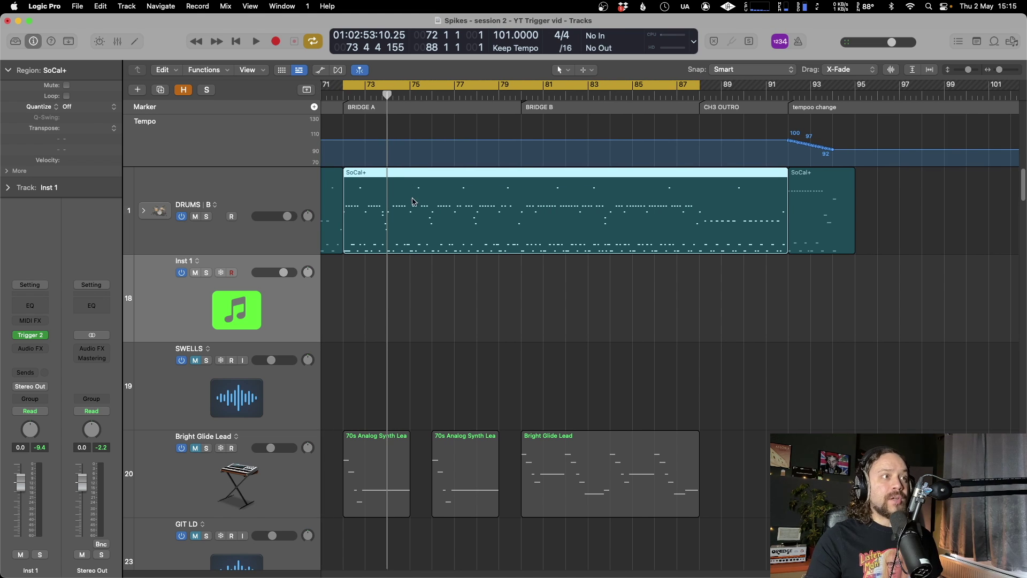
{"action": "left_click_drag", "start_coordinate": [413, 201], "coordinate": [413, 276], "text": "alt"}
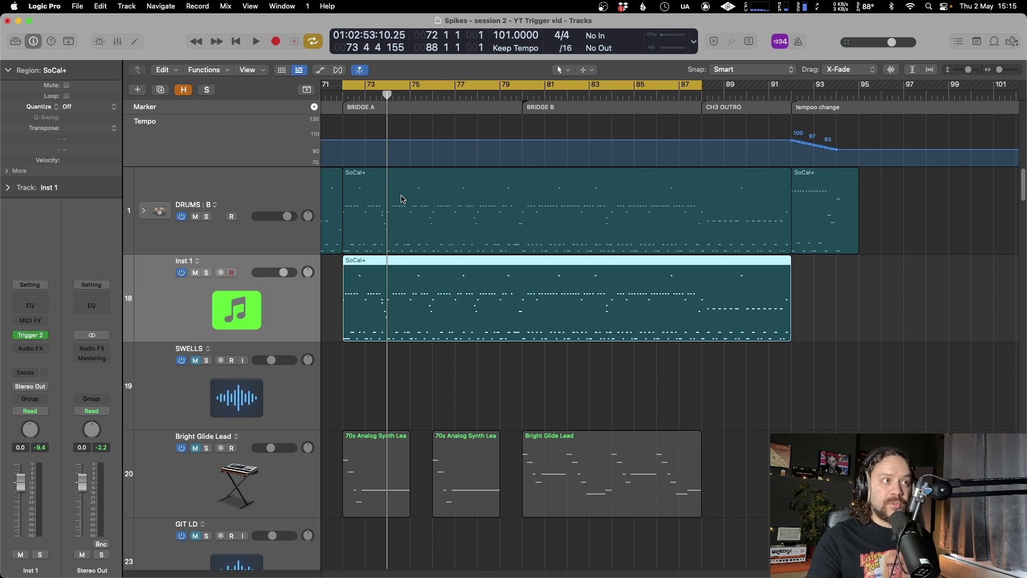
{"action": "scroll", "coordinate": [402, 199], "scroll_direction": "left", "scroll_amount": 1}
{"action": "key", "text": "v"}
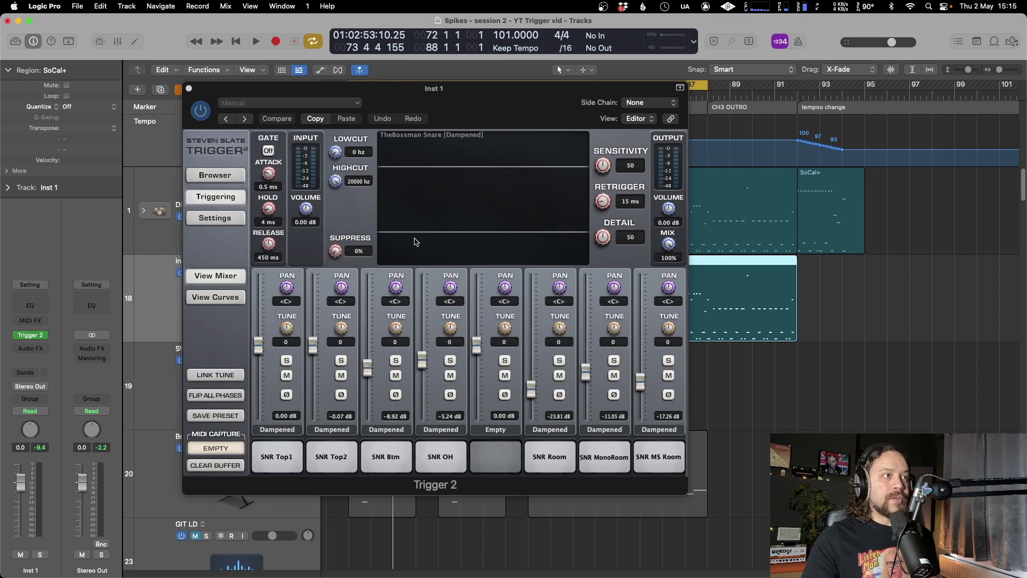
{"action": "left_click", "coordinate": [238, 222]}
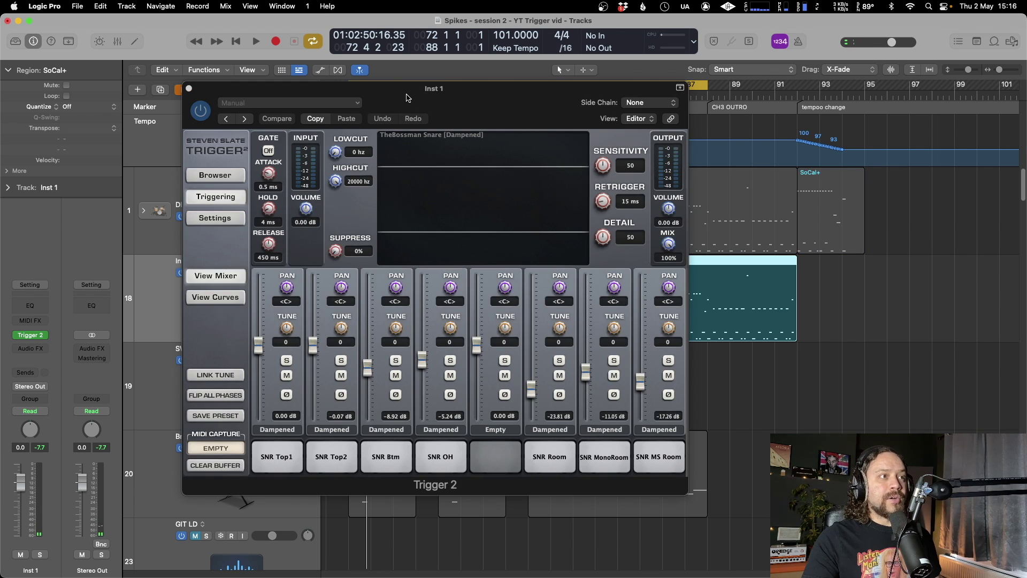
Move the Trigger 2 window aside and play back to hear the triggered snare
{"action": "left_click_drag", "start_coordinate": [433, 97], "coordinate": [281, 90]}
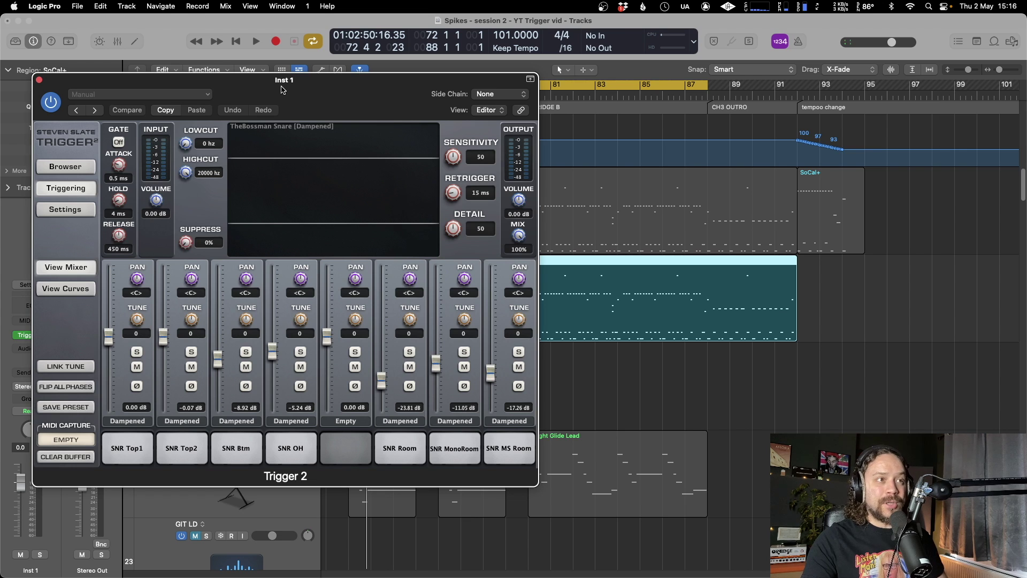
{"action": "key", "text": "space"}
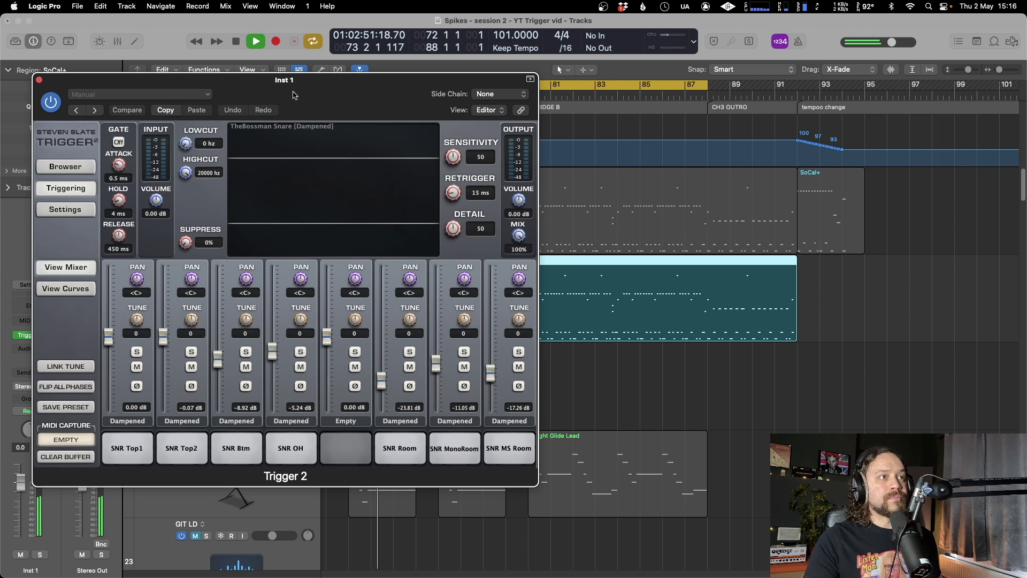
{"action": "left_click_drag", "start_coordinate": [288, 94], "coordinate": [325, 118]}
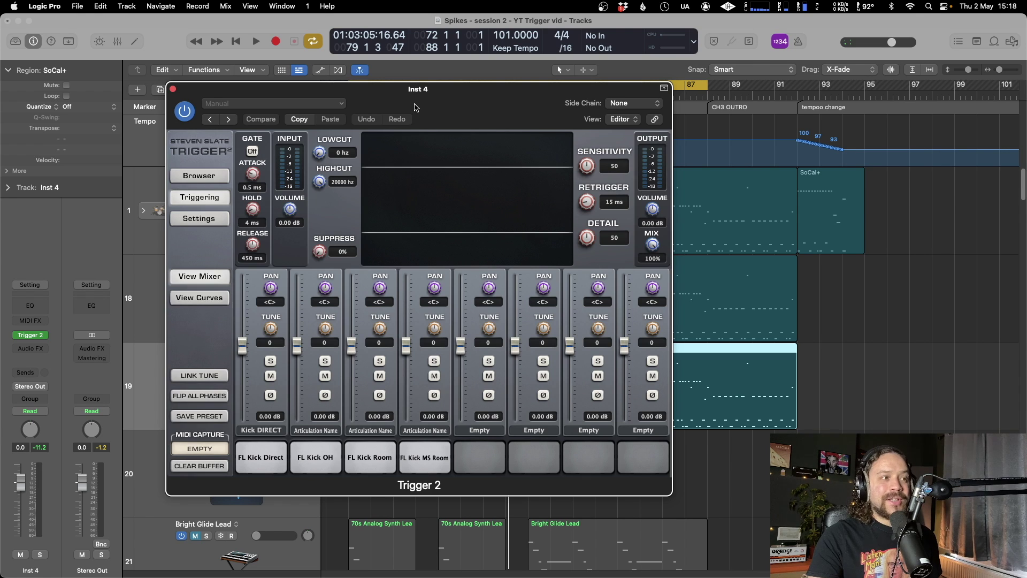
Check the kick Trigger 2's MIDI In setting (channel 1, note 36 : C1) and close its window
{"action": "left_click", "coordinate": [206, 221]}
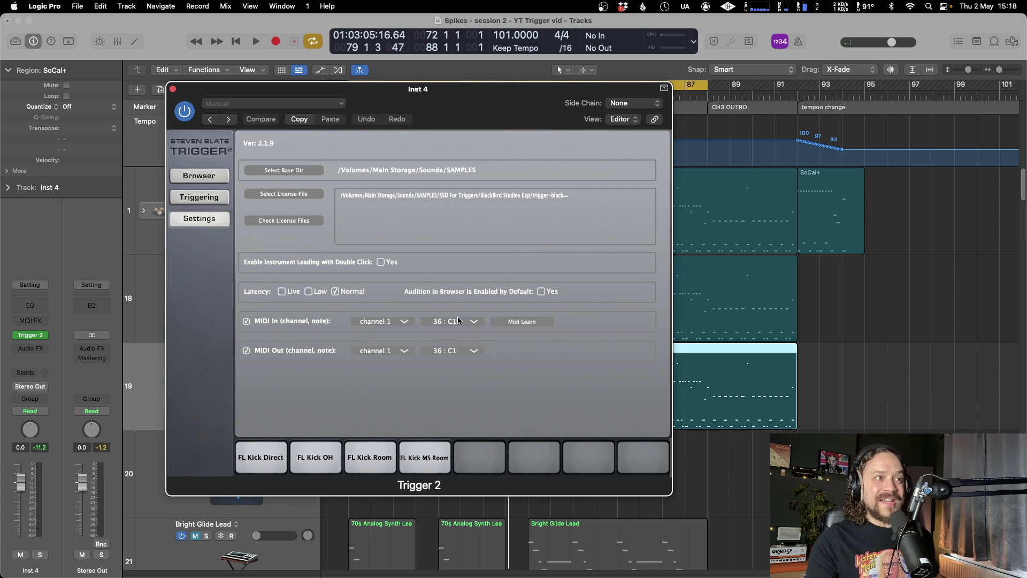
{"action": "key", "text": "super+w"}
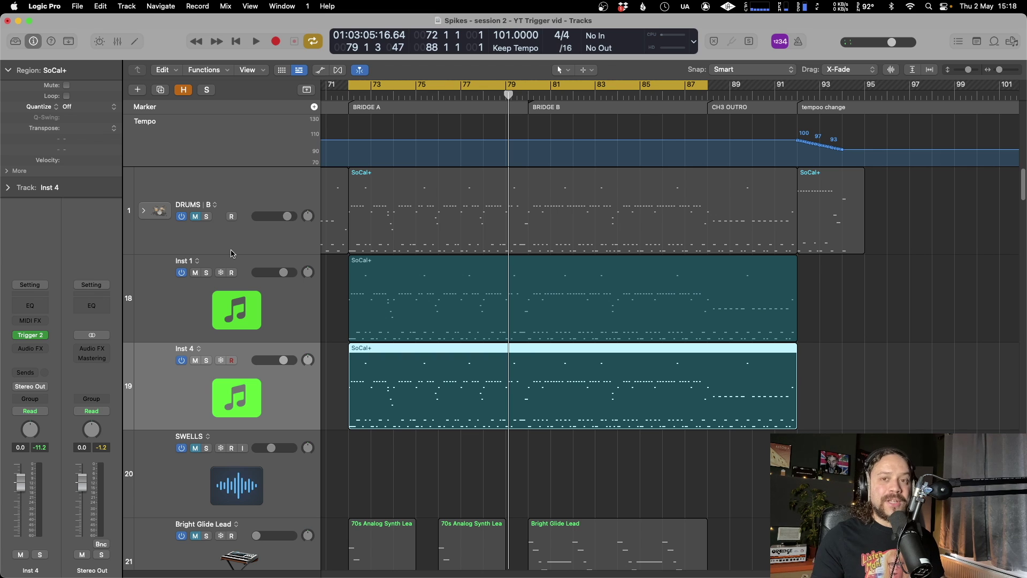
Play from bar 72, stop, unmute the DRUMS track, and restart playback
{"action": "key", "text": "space"}
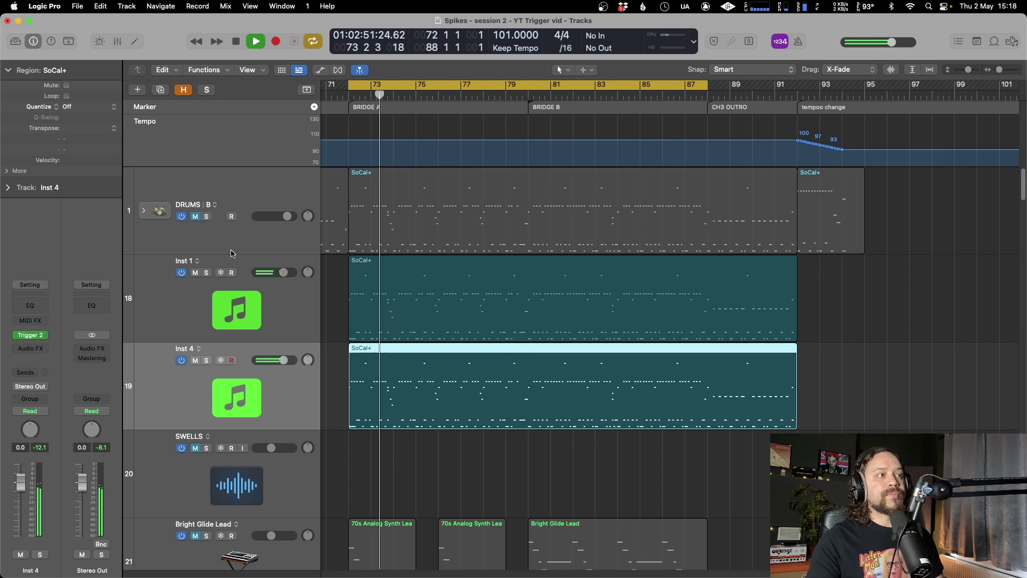
{"action": "key", "text": "space"}
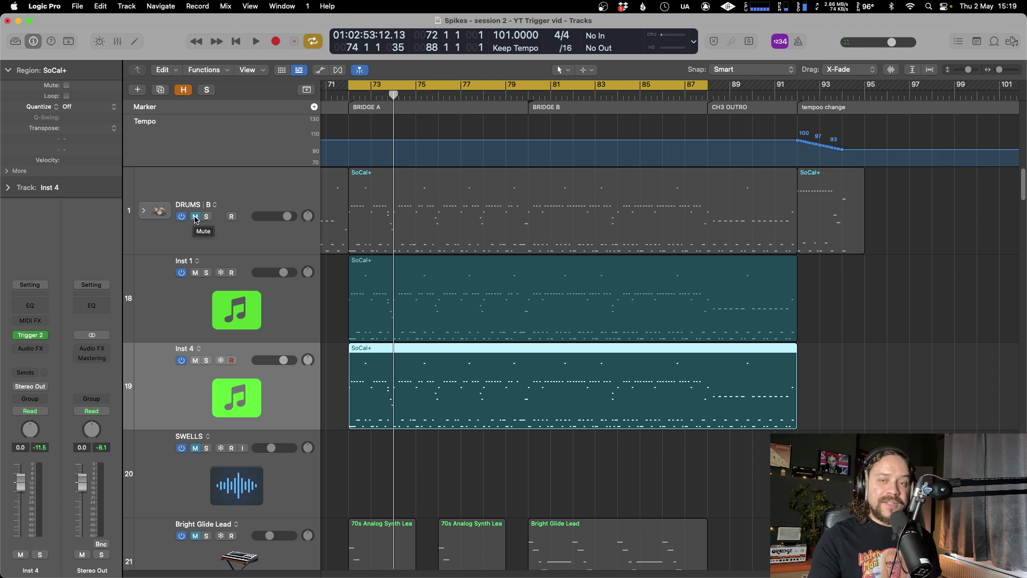
{"action": "left_click", "coordinate": [195, 217]}
{"action": "key", "text": "space"}
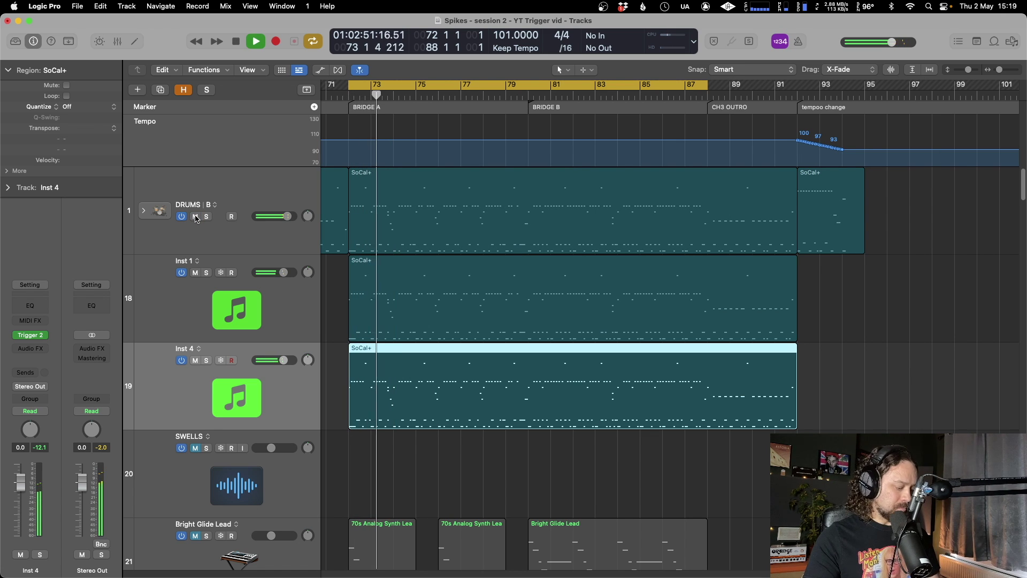
In the Mixer, lower Inst 1 and Inst 4 together to -0.9 dB, then stop playback and close it
{"action": "key", "text": "x"}
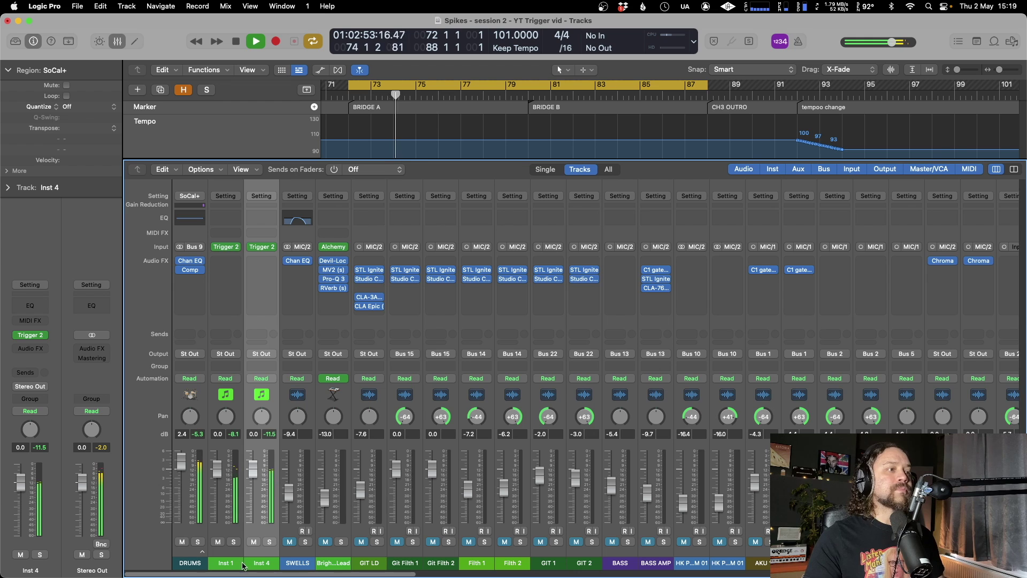
{"action": "left_click", "coordinate": [217, 470], "text": "shift"}
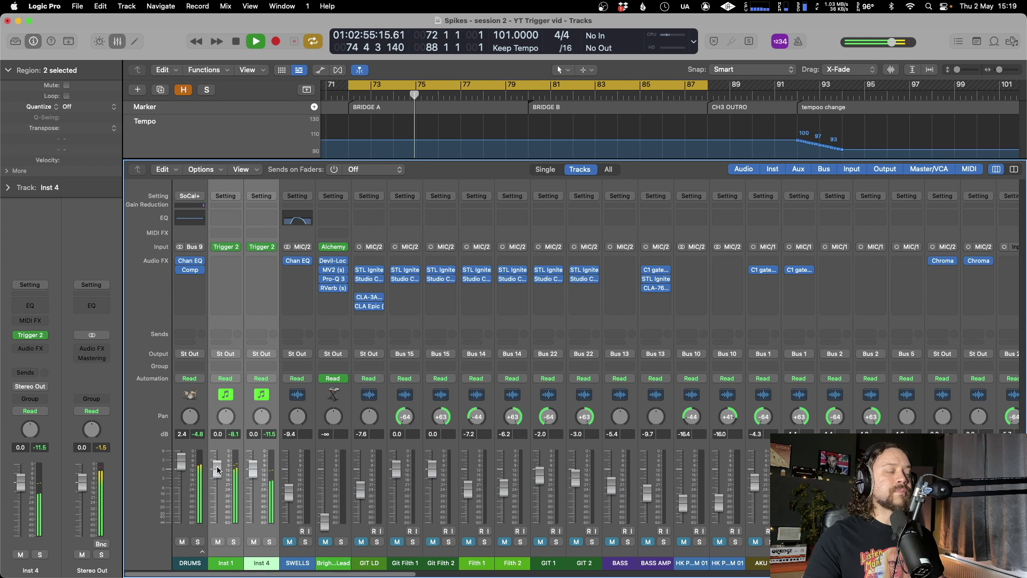
{"action": "mouse_move", "coordinate": [217, 470]}
{"action": "left_mouse_down"}
{"action": "mouse_move", "coordinate": [220, 575]}
{"action": "mouse_move", "coordinate": [224, 474]}
{"action": "left_mouse_up"}
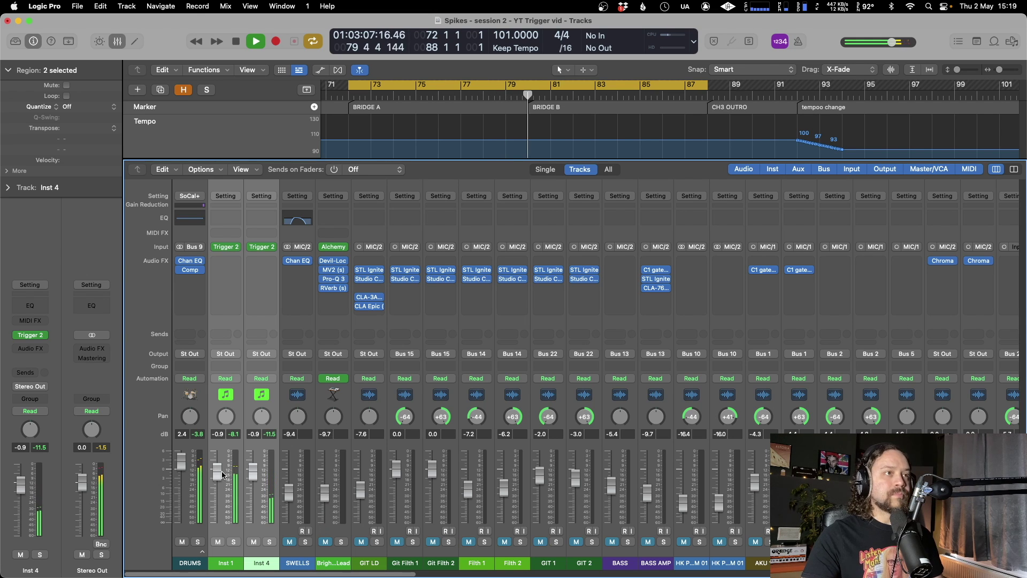
{"action": "key", "text": "space"}
{"action": "key", "text": "x"}
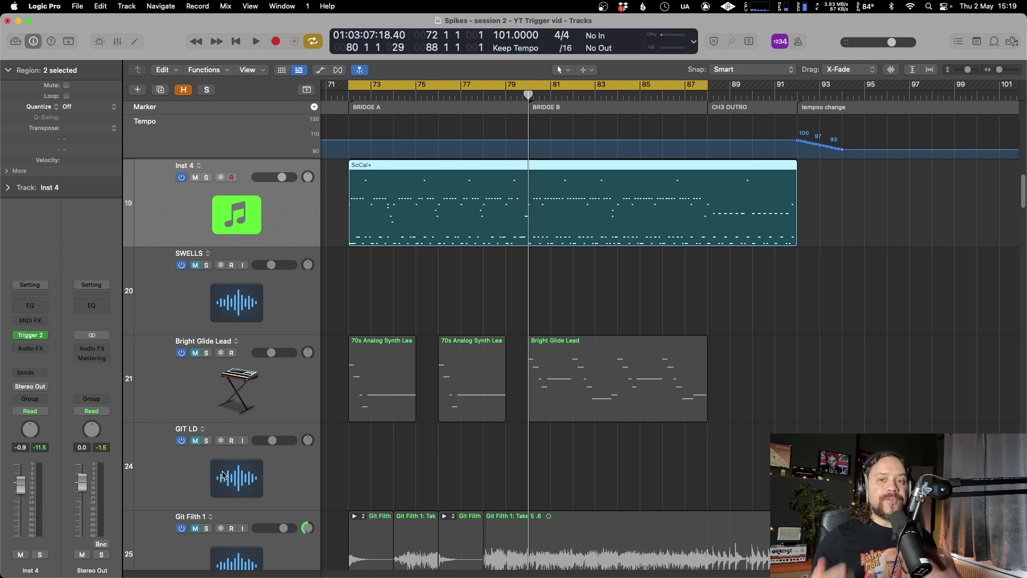